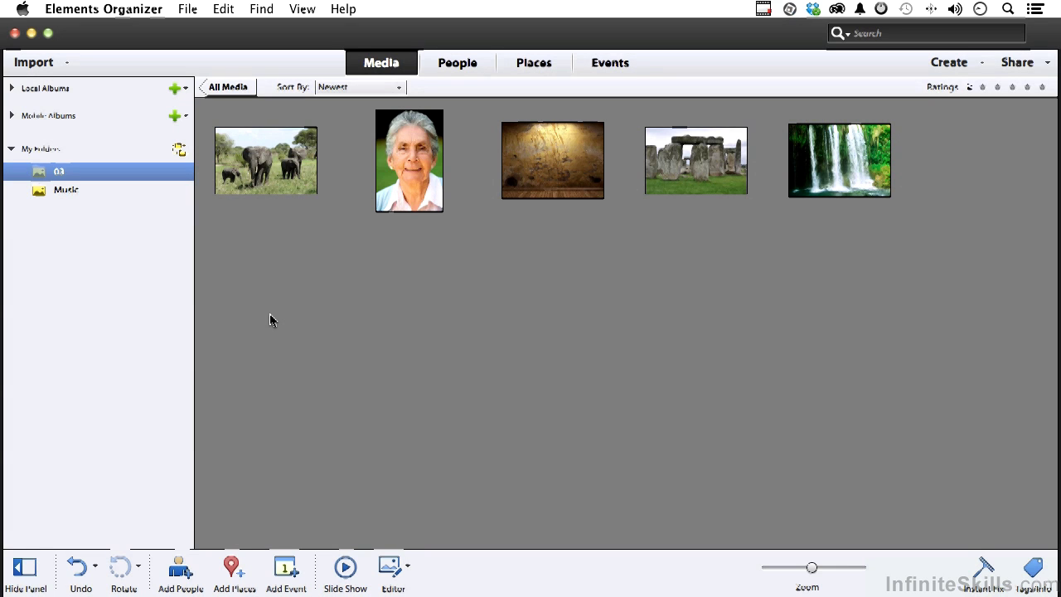
Open the import options for files and folders, then cancel without importing anything.
click(56, 66)
click(68, 93)
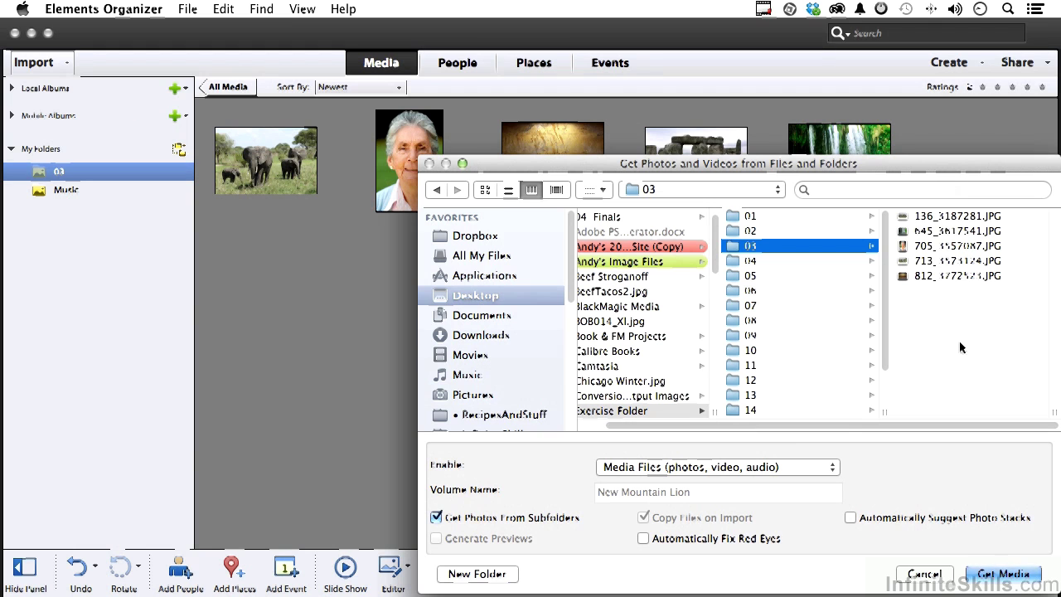
click(923, 574)
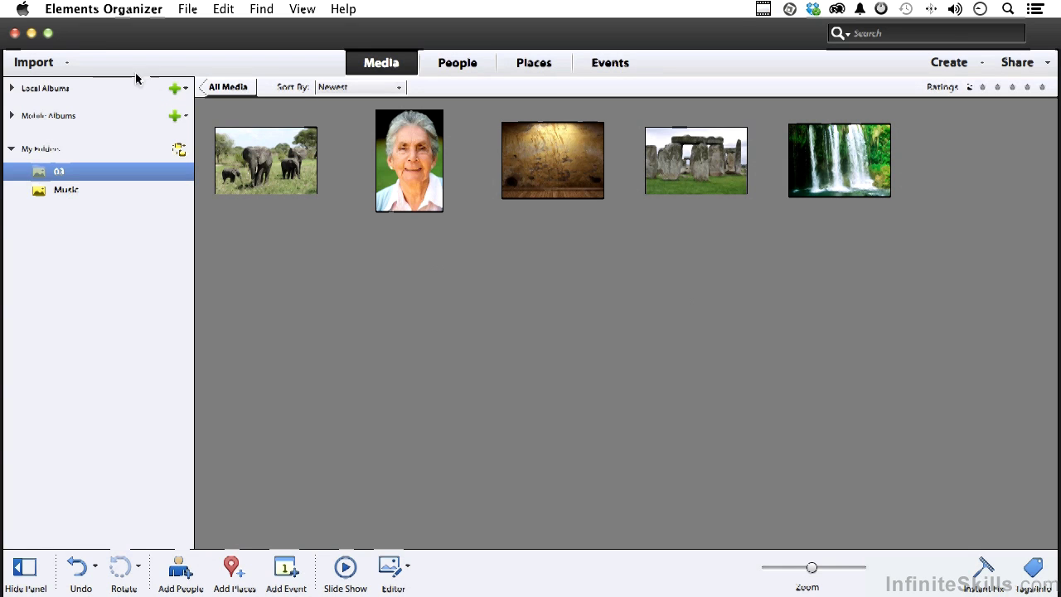
click(50, 68)
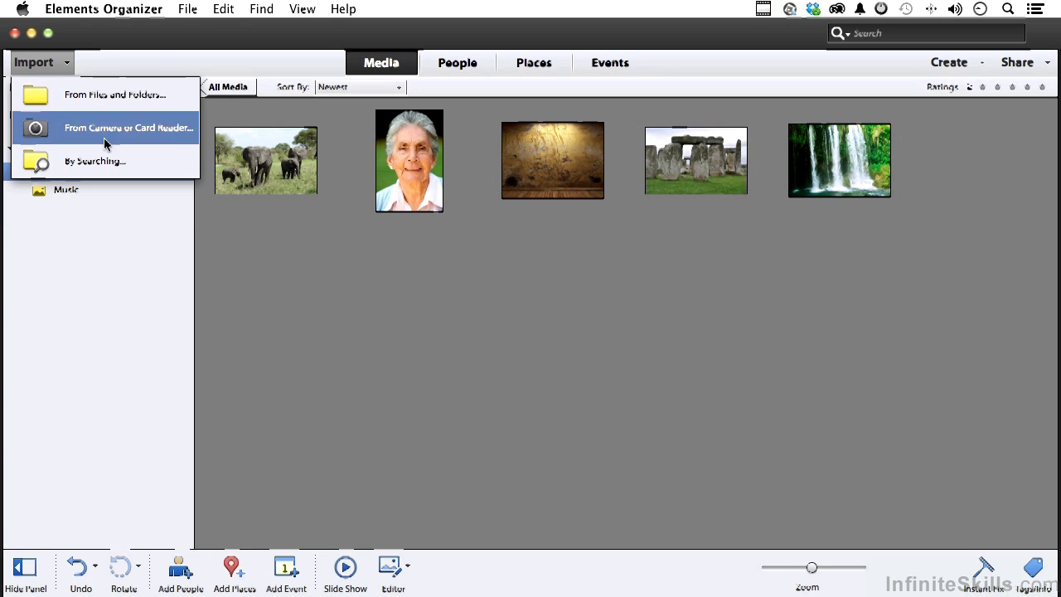
click(101, 249)
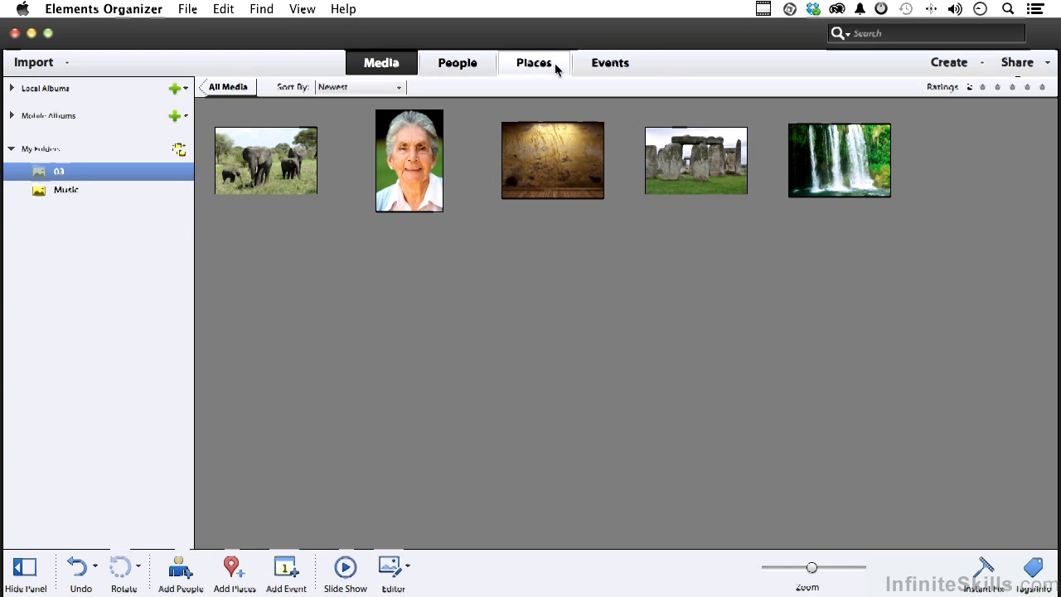
Visit the People, Places and Events views, then return to the Media view.
click(445, 68)
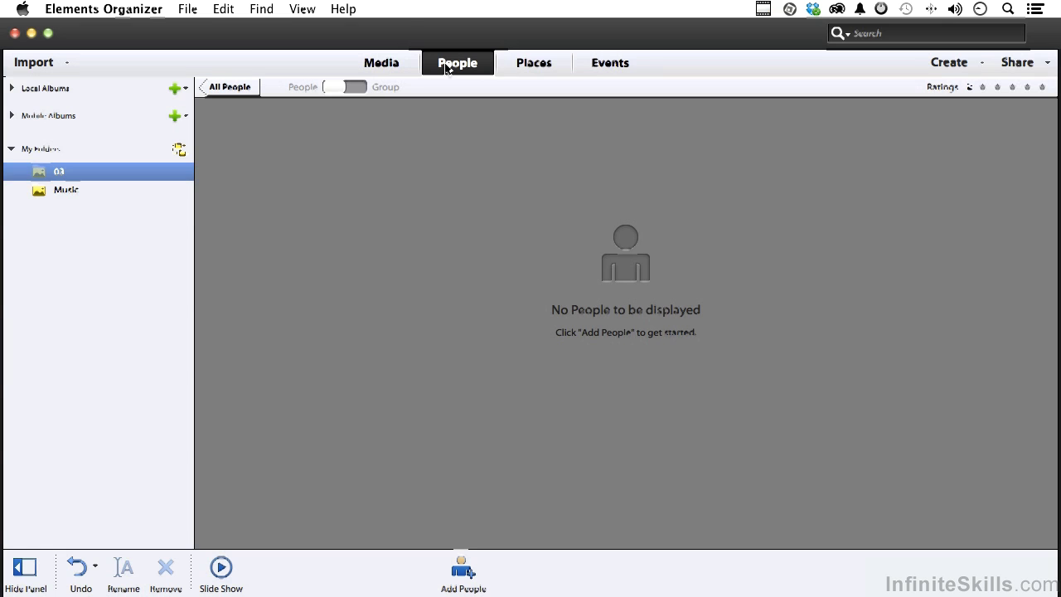
click(534, 64)
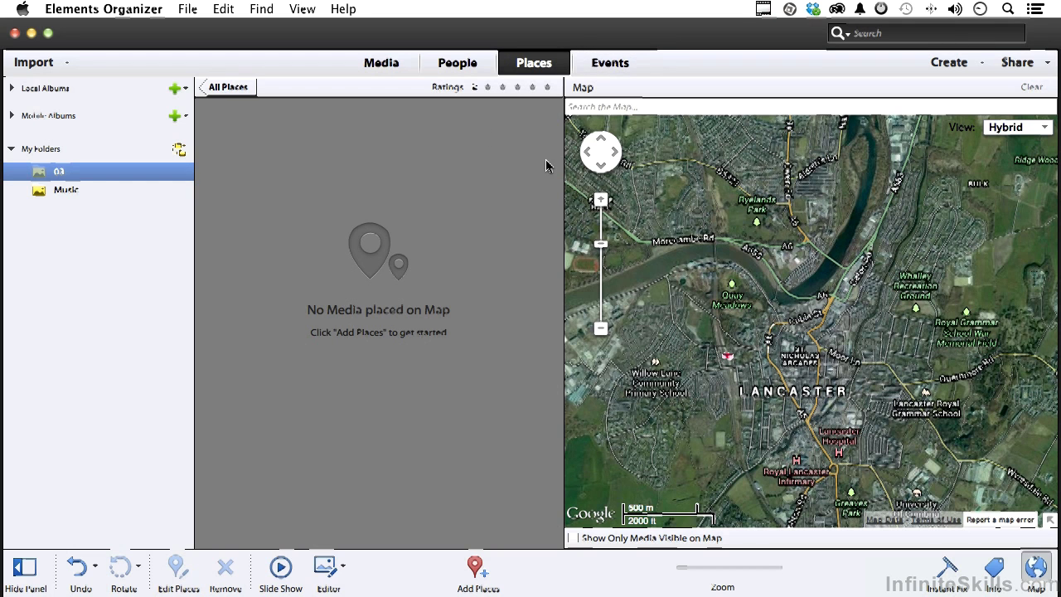
click(612, 68)
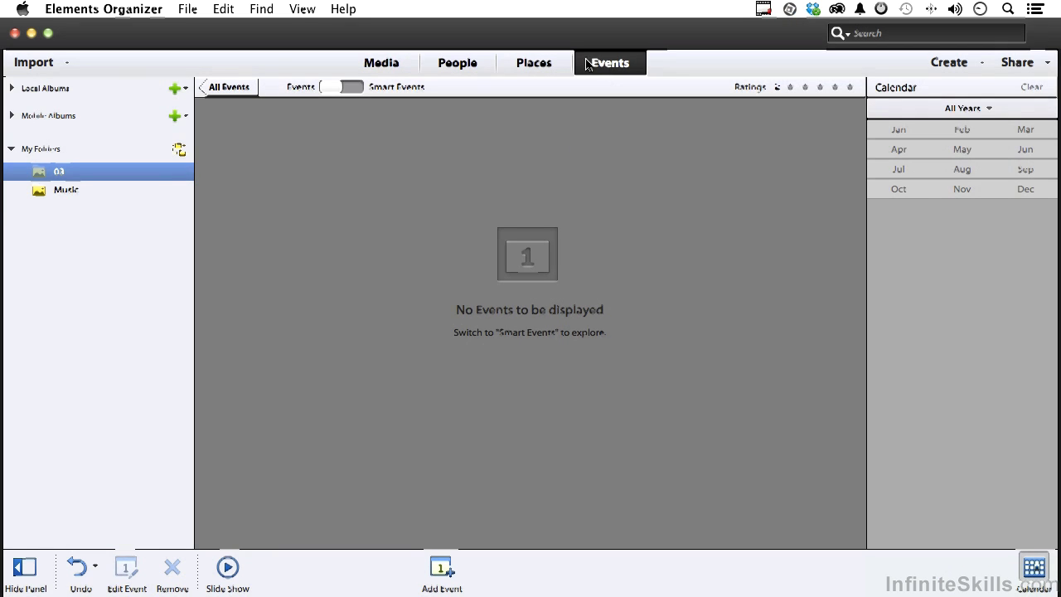
click(379, 64)
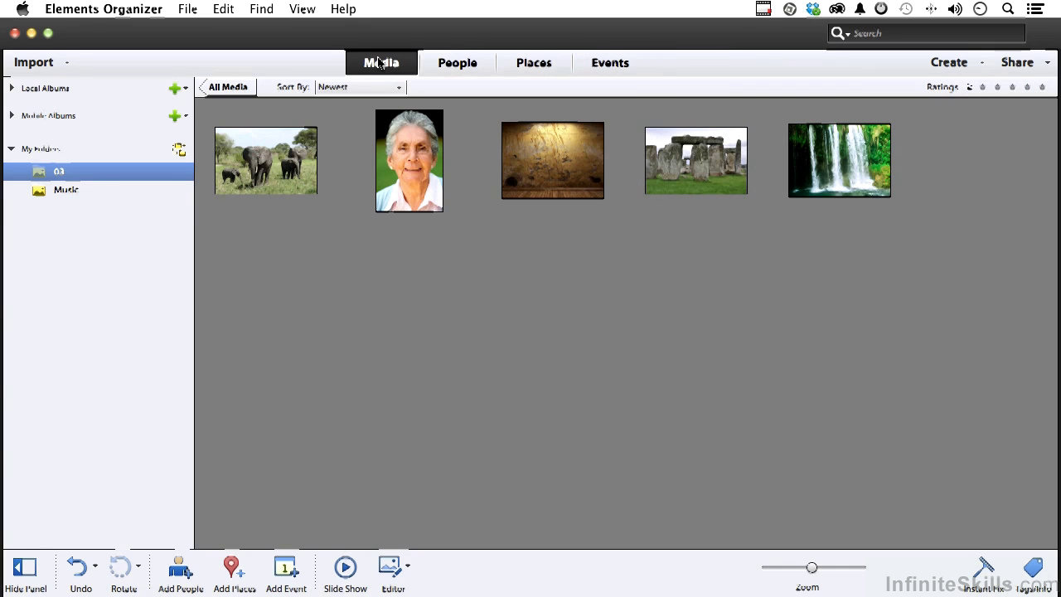
Browse the Create and Share project lists, then start a media search.
click(970, 64)
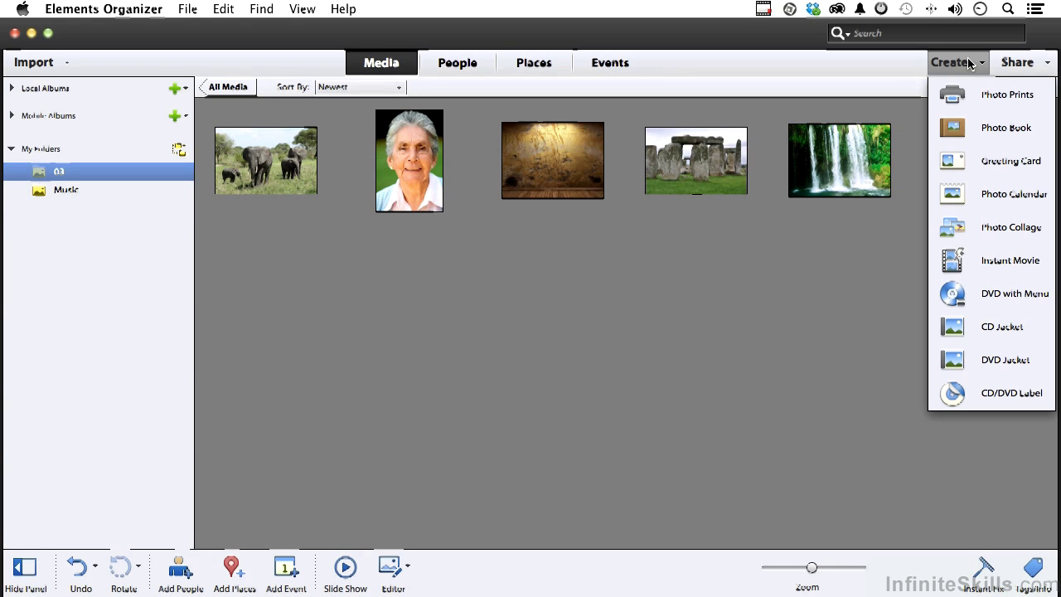
click(1031, 66)
click(1031, 66)
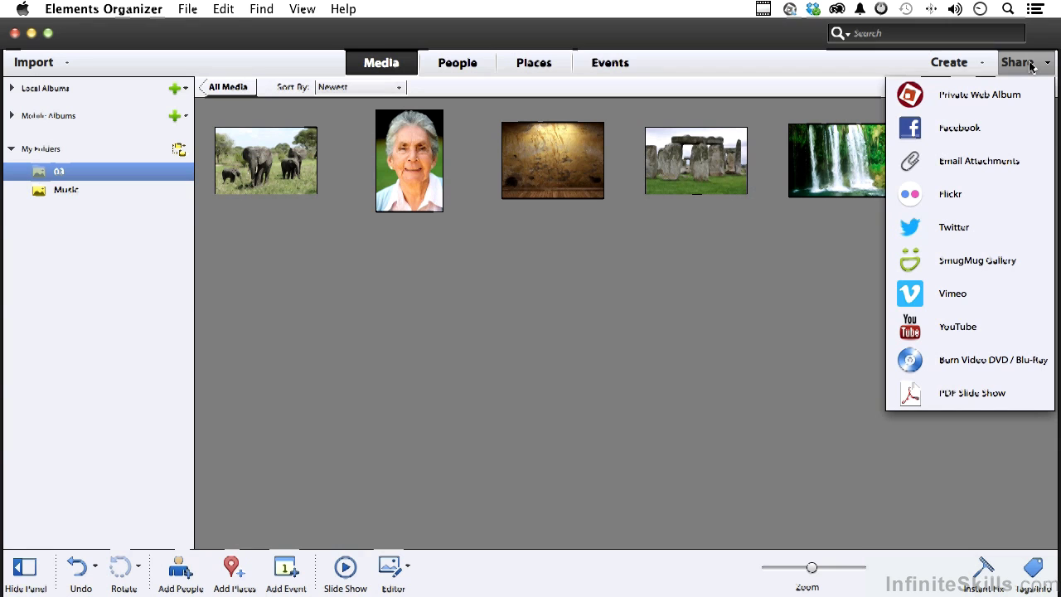
click(870, 33)
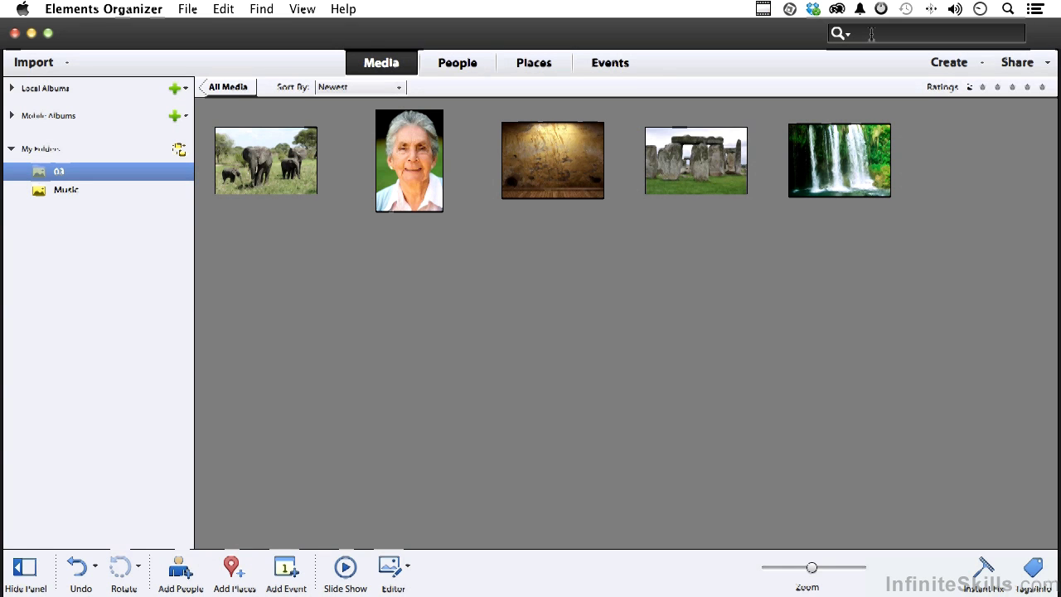
Show all media, then only the Music folder, then folder 03, keeping Newest sort order.
click(230, 87)
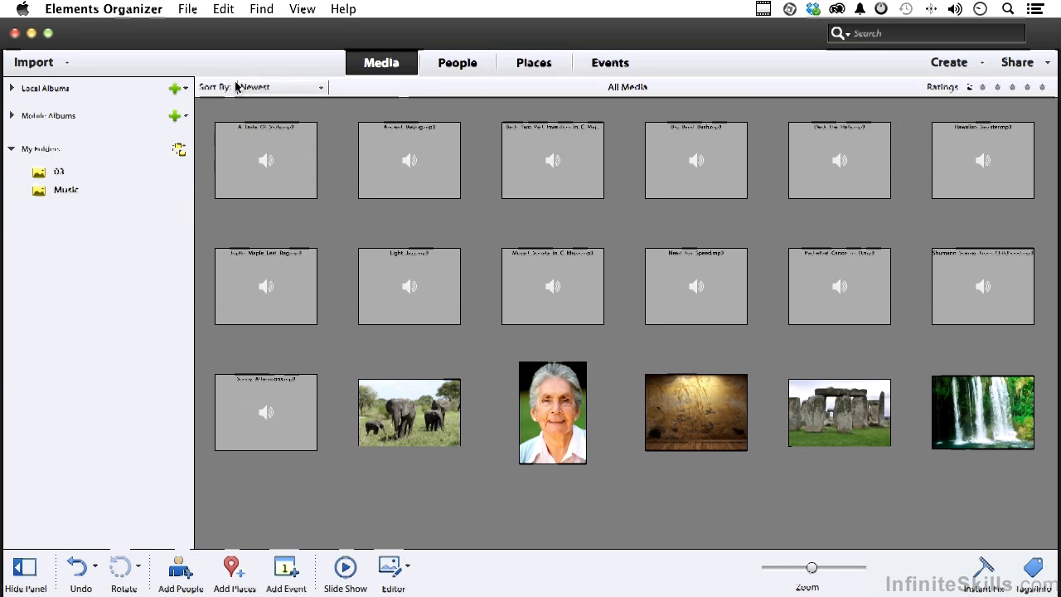
click(51, 190)
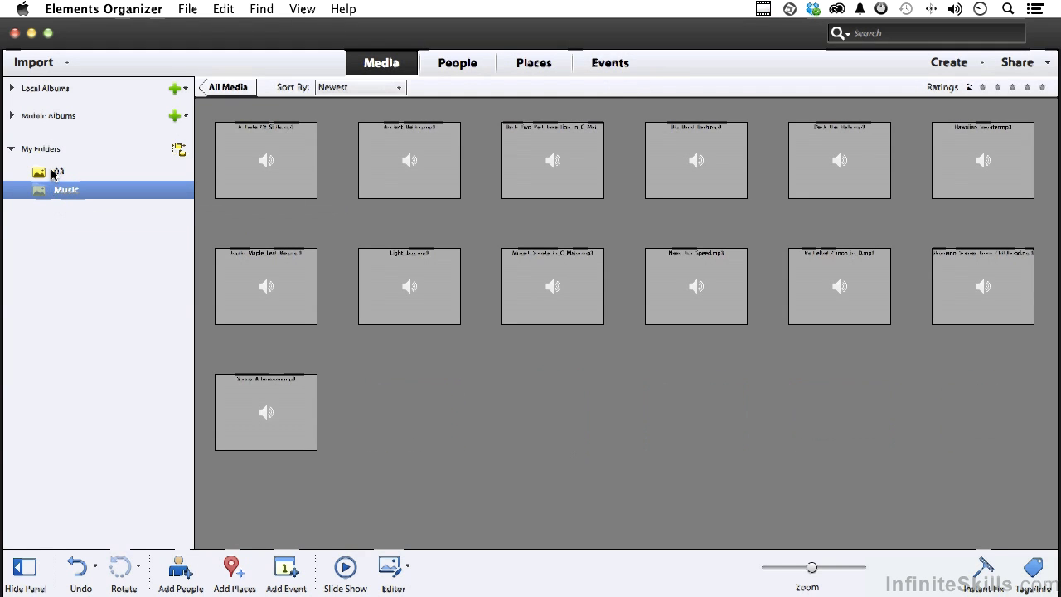
click(54, 172)
click(367, 87)
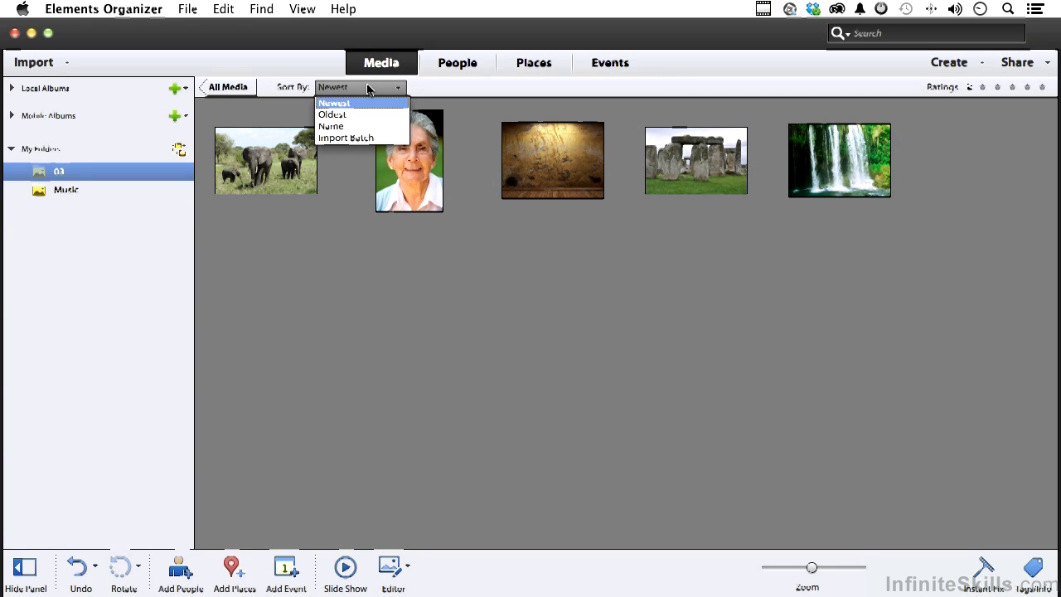
click(572, 169)
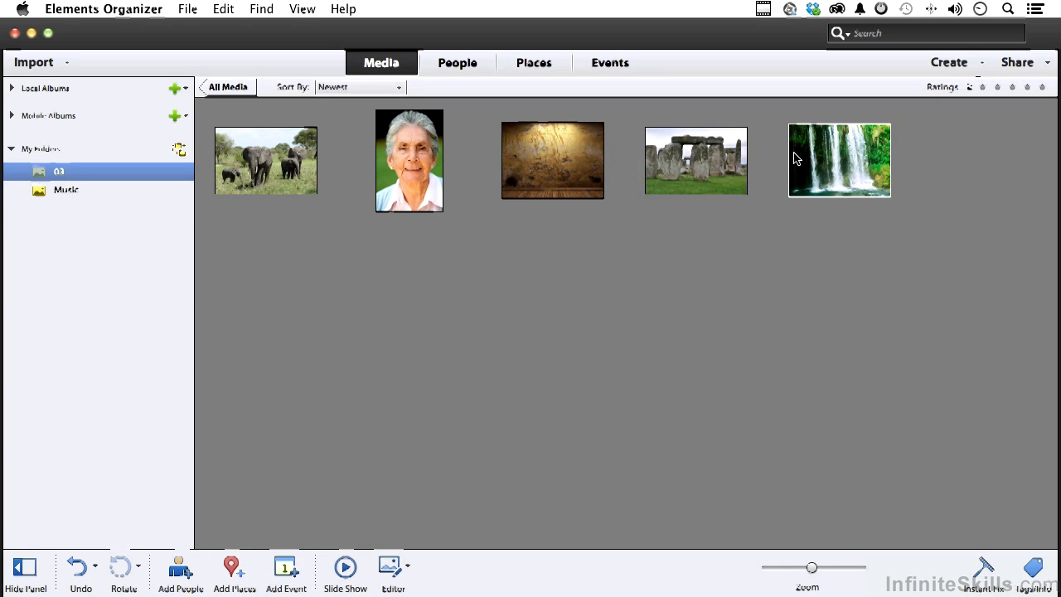
Select the waterfall photo, hide and restore the folders panel, and try undo/redo.
click(821, 152)
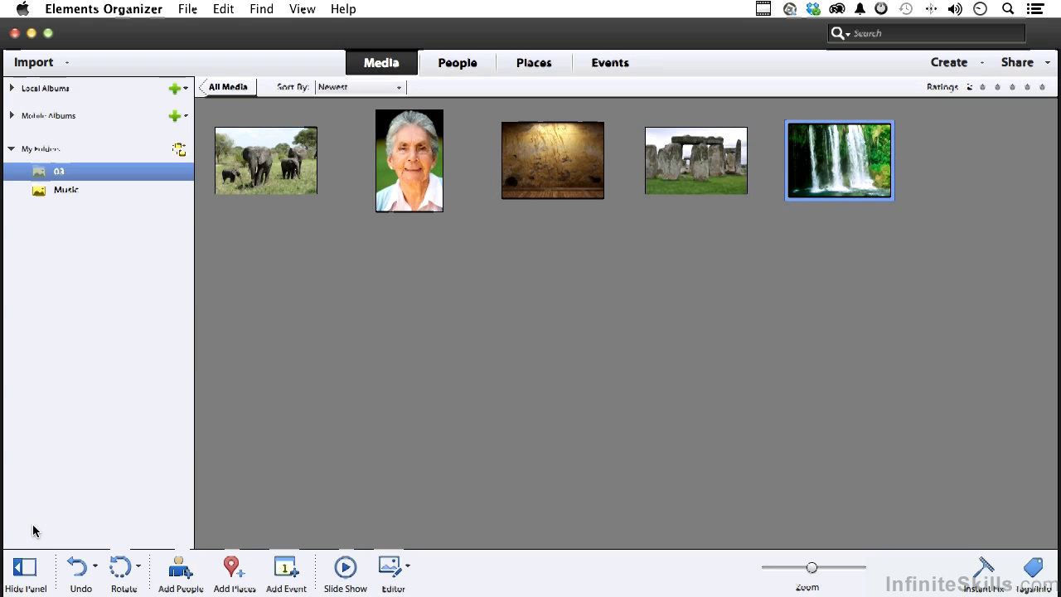
click(26, 579)
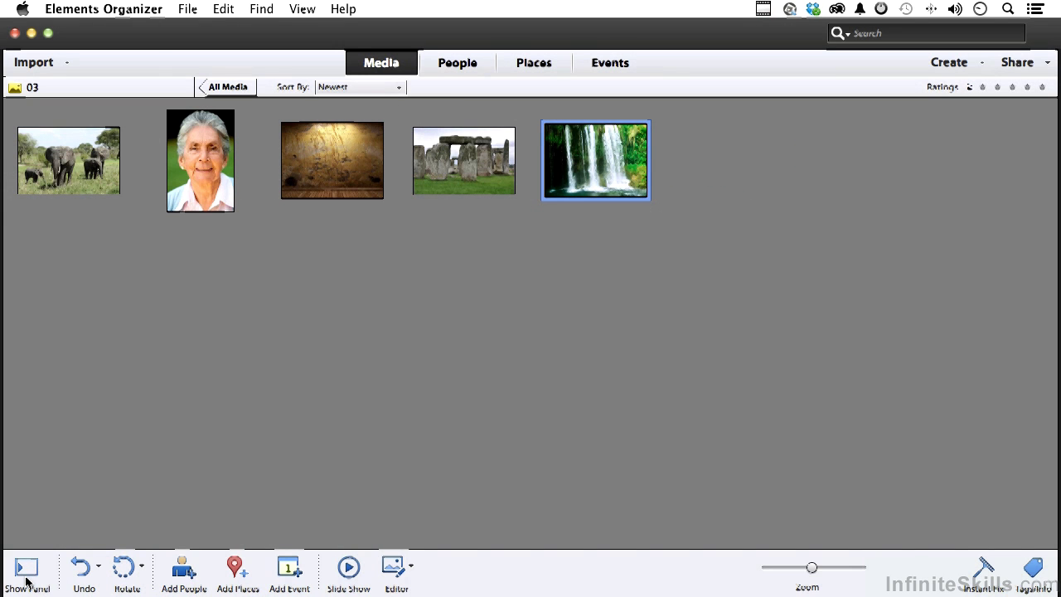
click(27, 580)
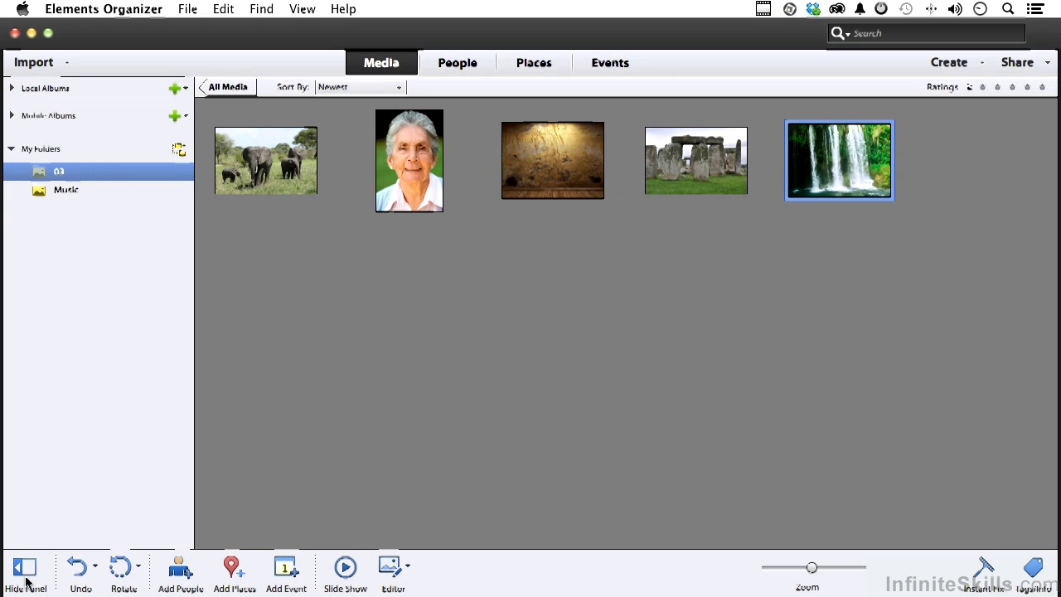
click(96, 572)
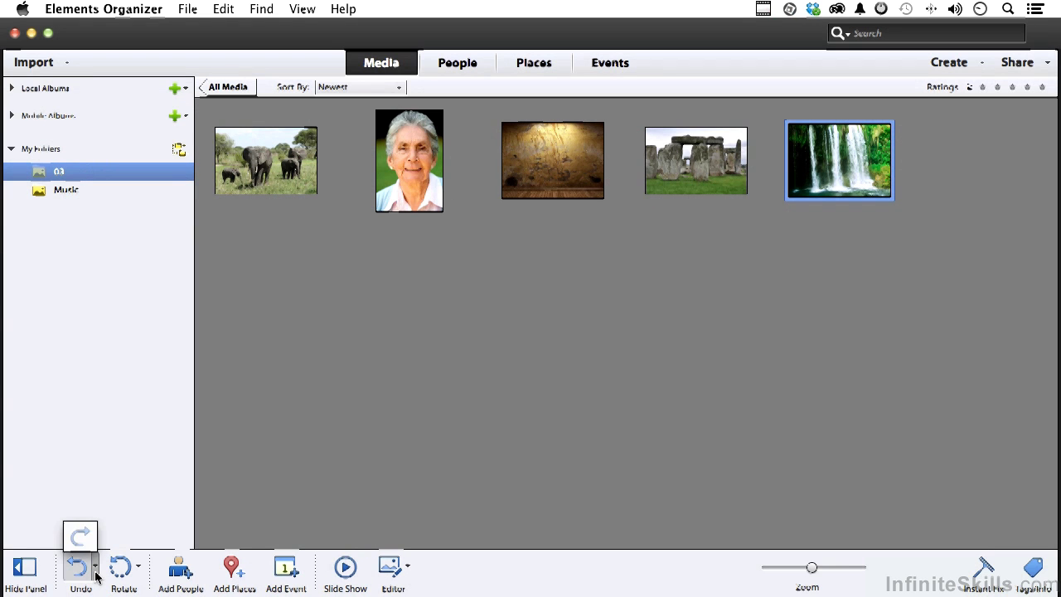
click(80, 567)
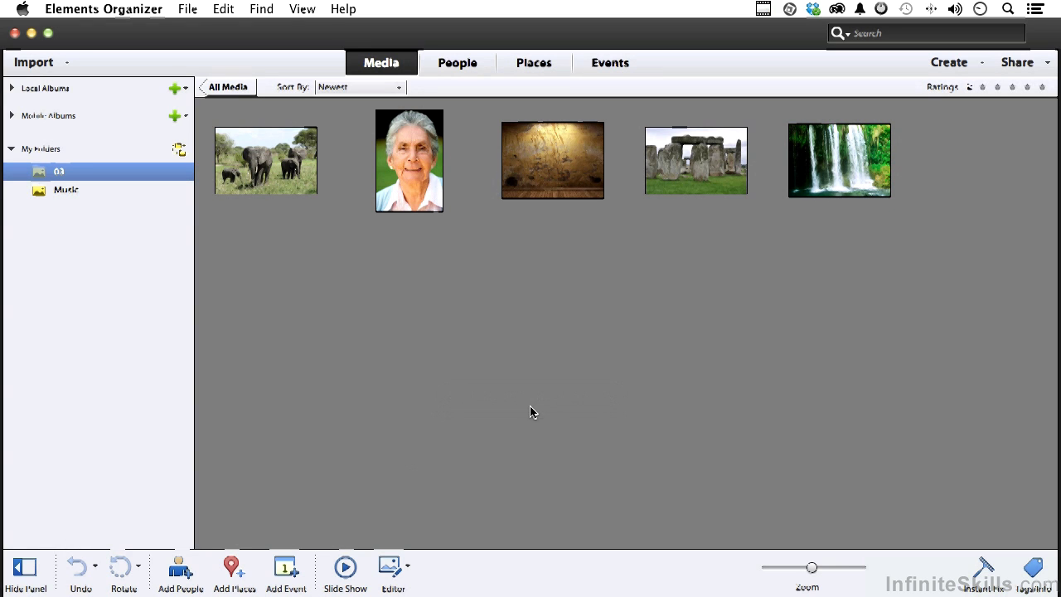
Rotate the wood-texture photo through four quarter turns back to landscape.
click(535, 172)
click(130, 570)
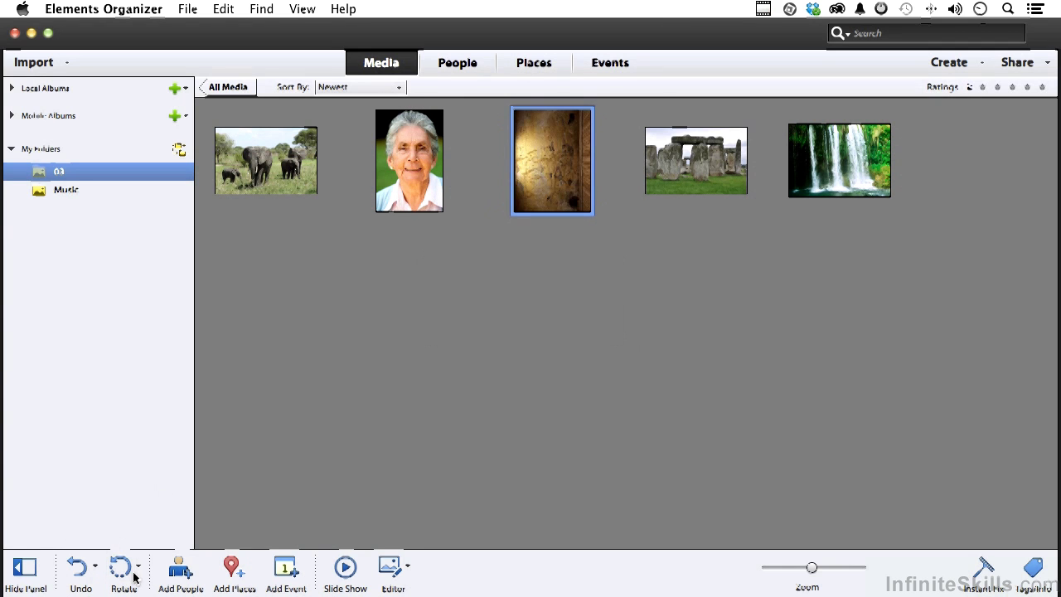
click(134, 576)
click(136, 576)
click(139, 577)
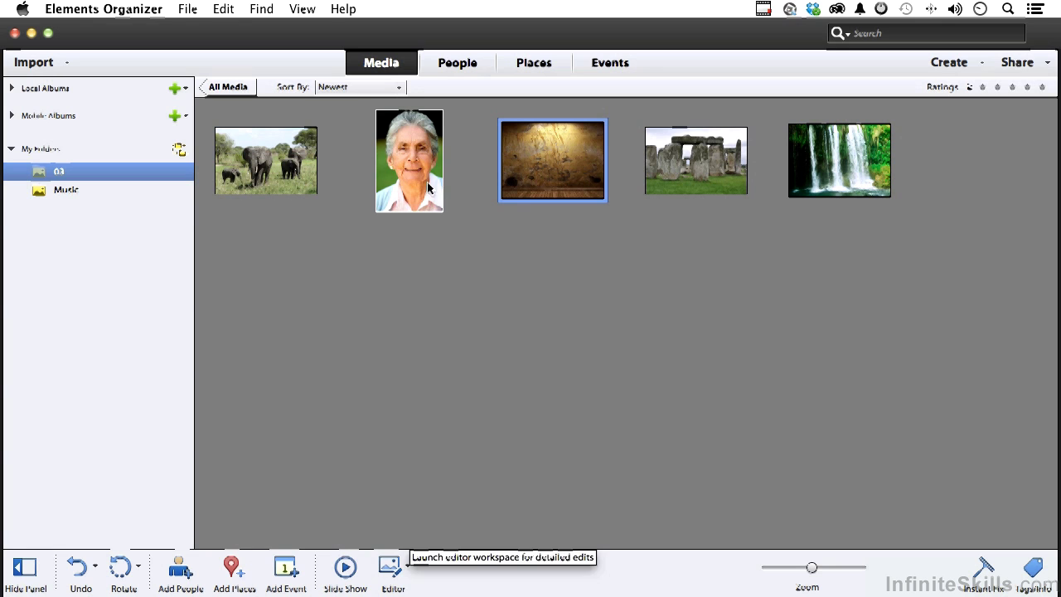
Check the editor list, deselect the photo, shrink thumbnails slightly, and show Instant Fix options.
click(407, 569)
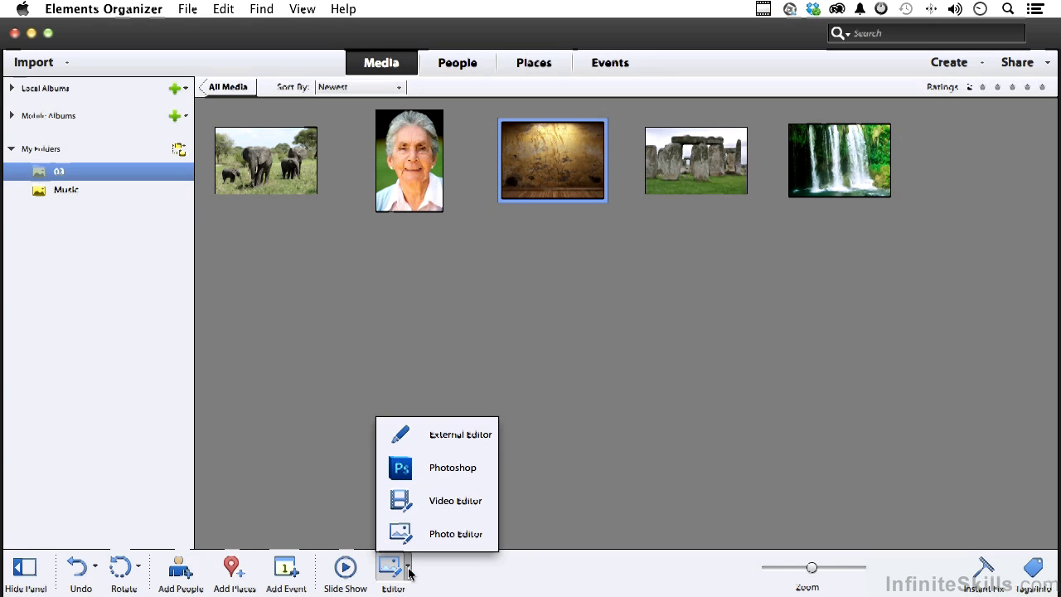
click(902, 479)
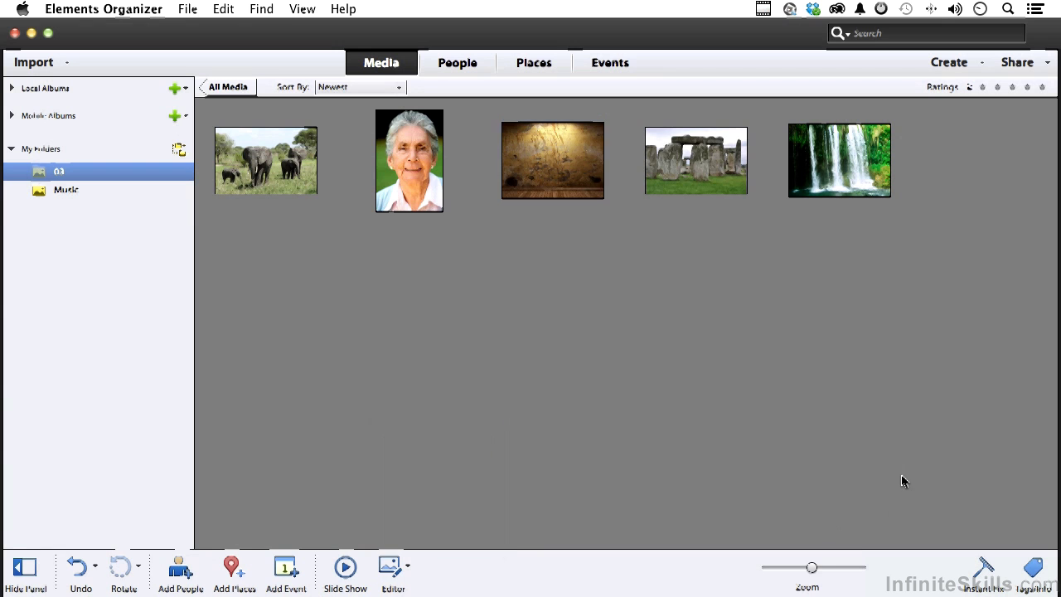
mouse_move(811, 568)
mouse_down()
mouse_move(782, 568)
mouse_move(830, 574)
mouse_move(807, 576)
mouse_up()
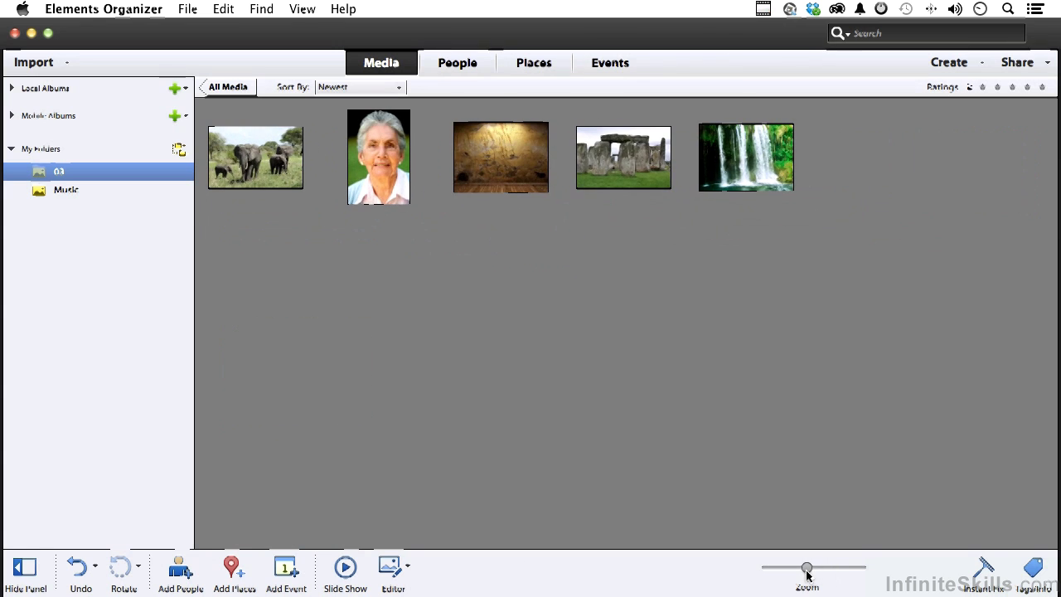
click(984, 572)
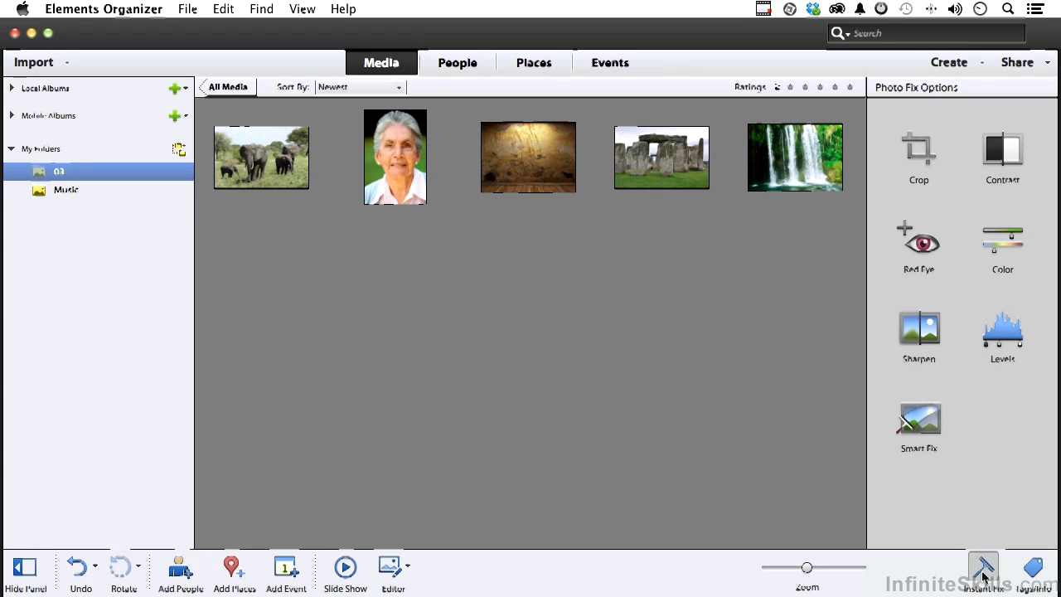
Close the Instant Fix options and show the Tags/Info panel instead.
click(985, 574)
click(1033, 572)
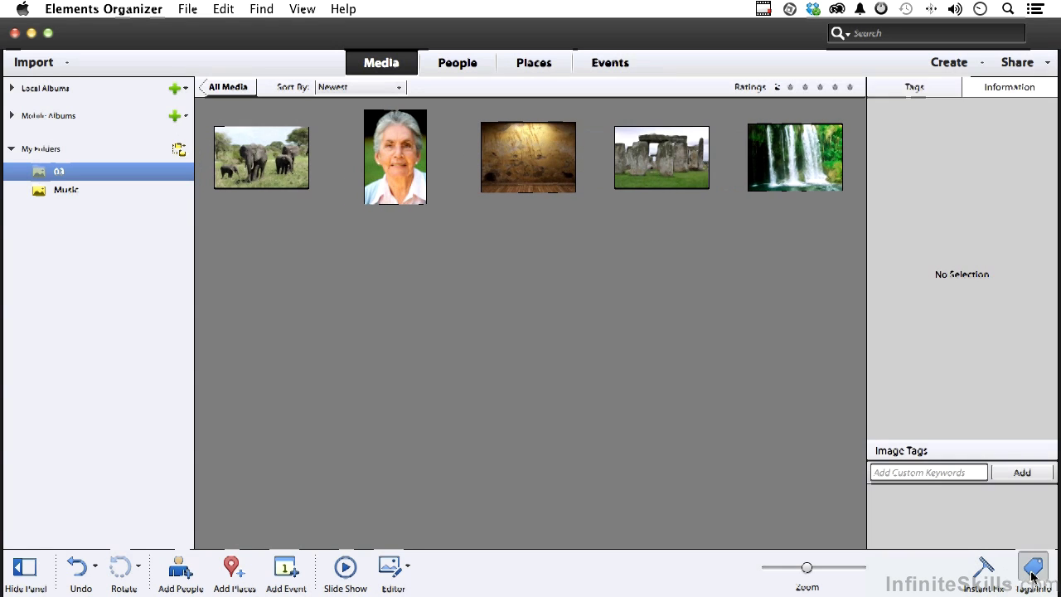